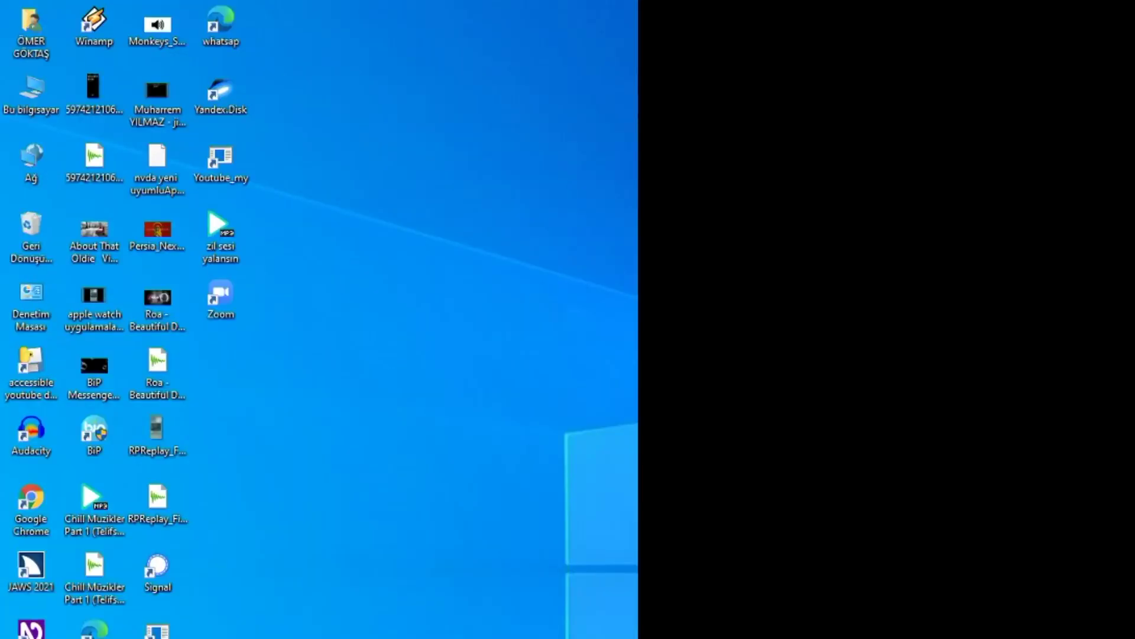
# - Open the Control Panel (Denetim Masası) from the desktop and bring up its sound settings (Ses)
pyautogui.click(31, 305)
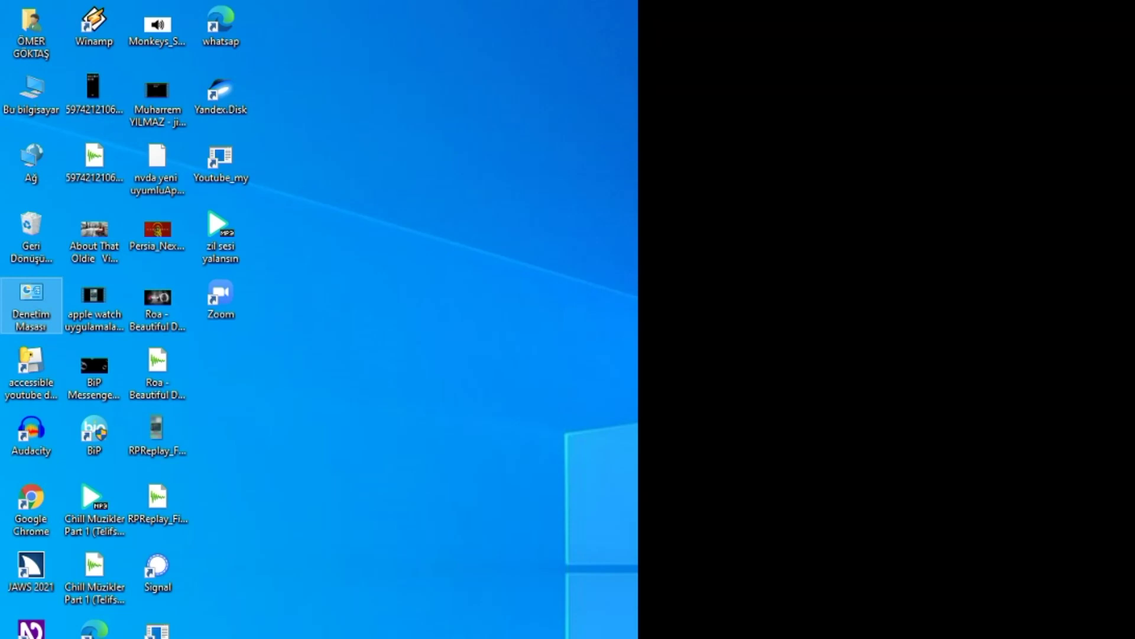
pyautogui.press('Return')
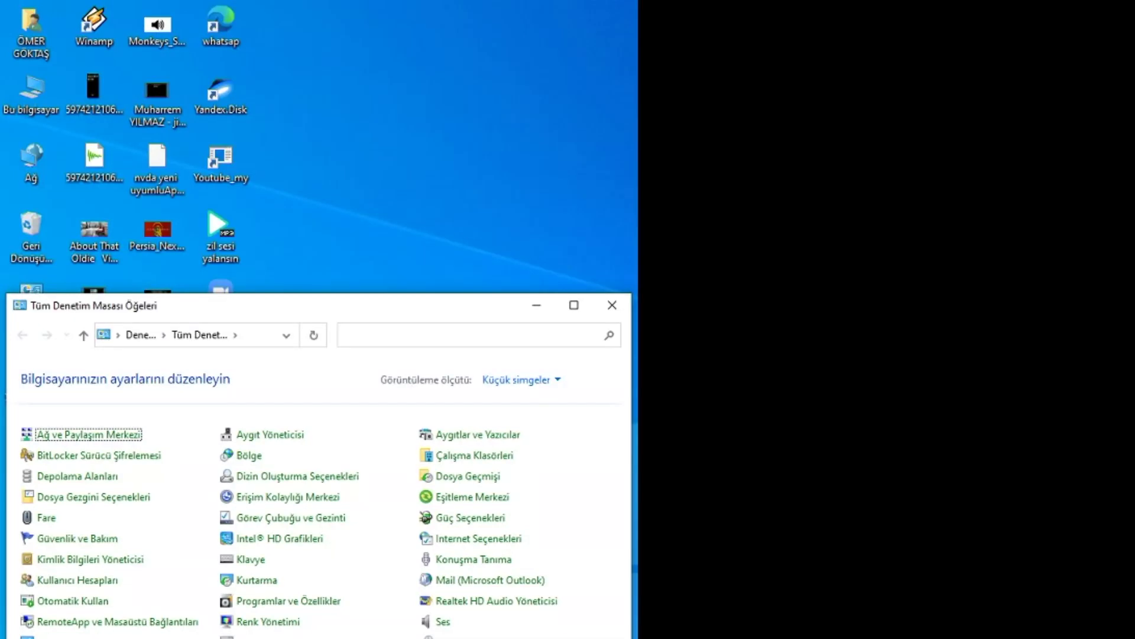
pyautogui.press('s')
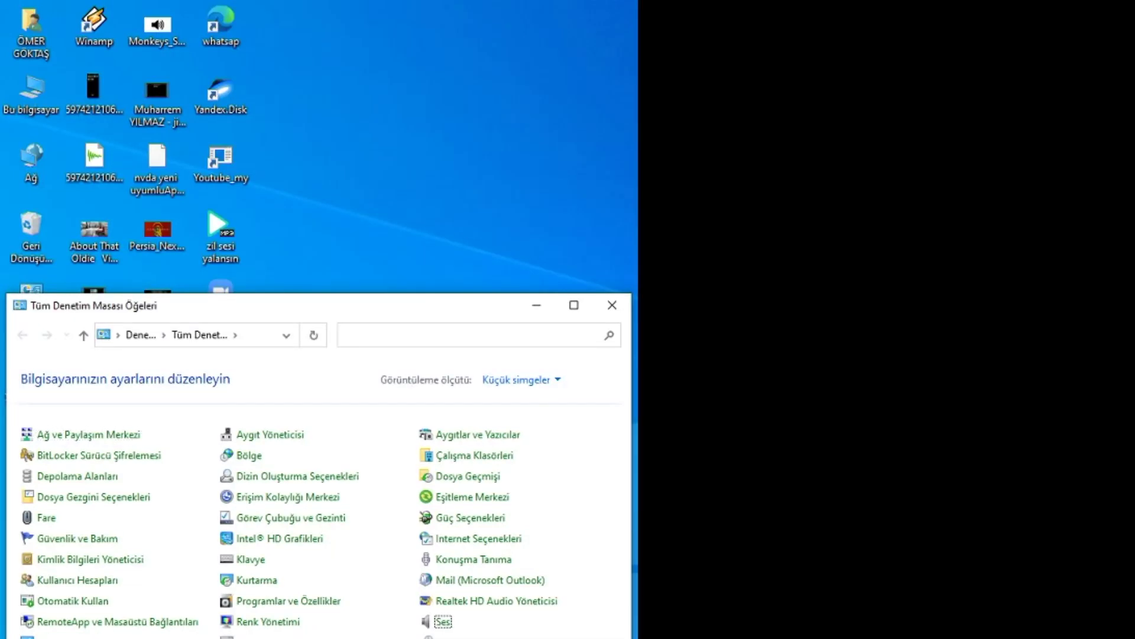
pyautogui.press('Return')
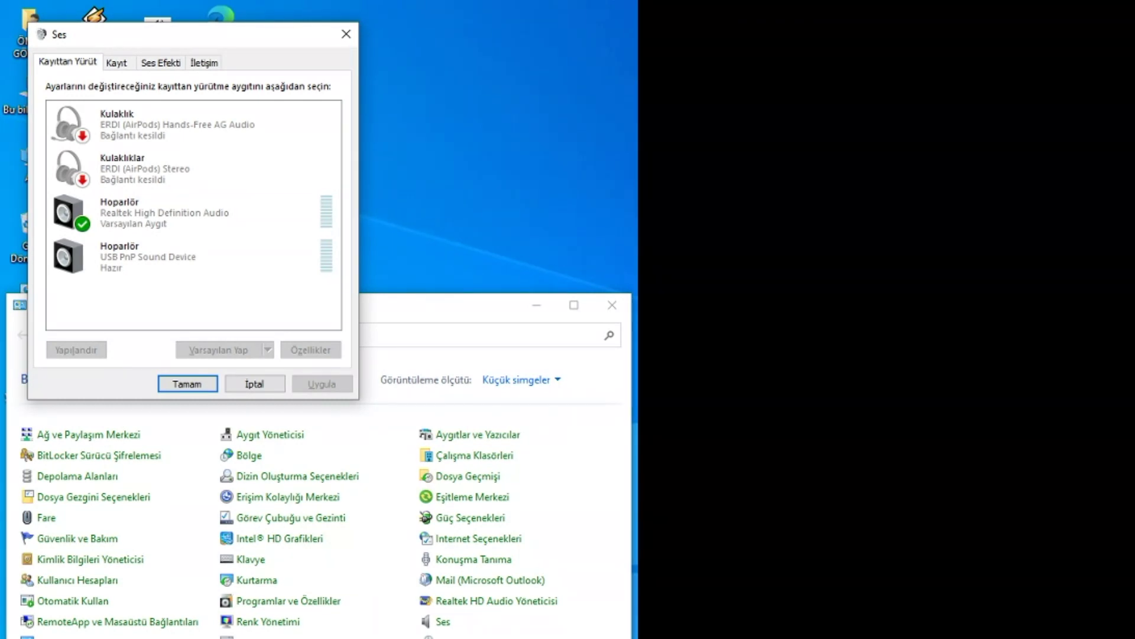
# - Open the properties of the Realtek High Definition Audio speaker and show its enhancements (Geliştirmeler)
pyautogui.press('Down')
pyautogui.press('Down')
pyautogui.press('Down')
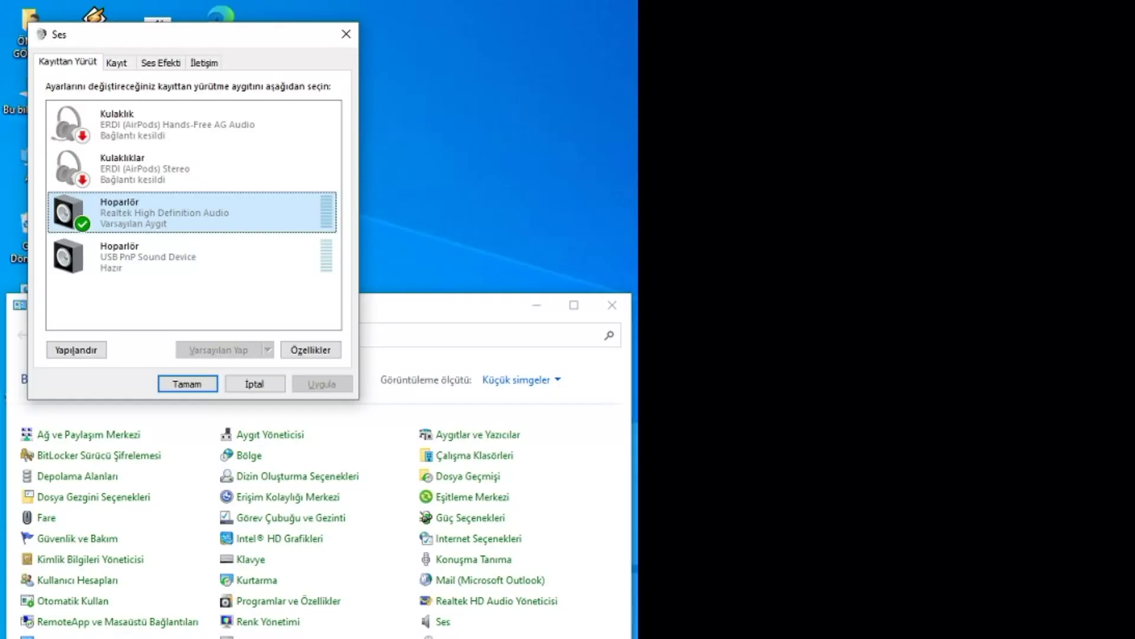
pyautogui.press('Tab')
pyautogui.press('Tab')
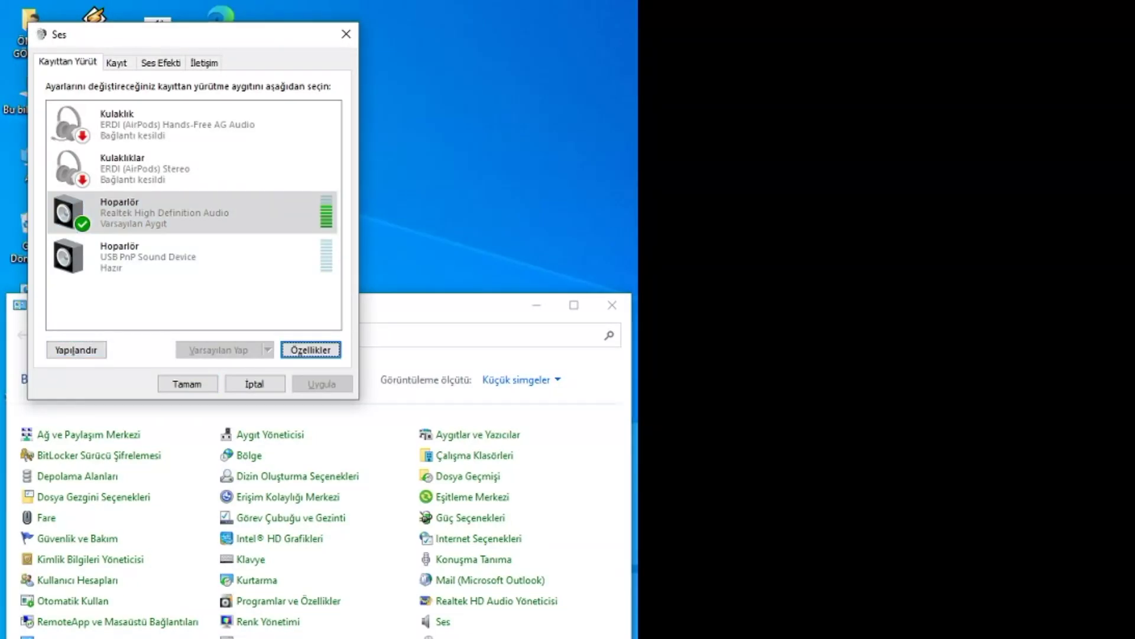
pyautogui.press('Return')
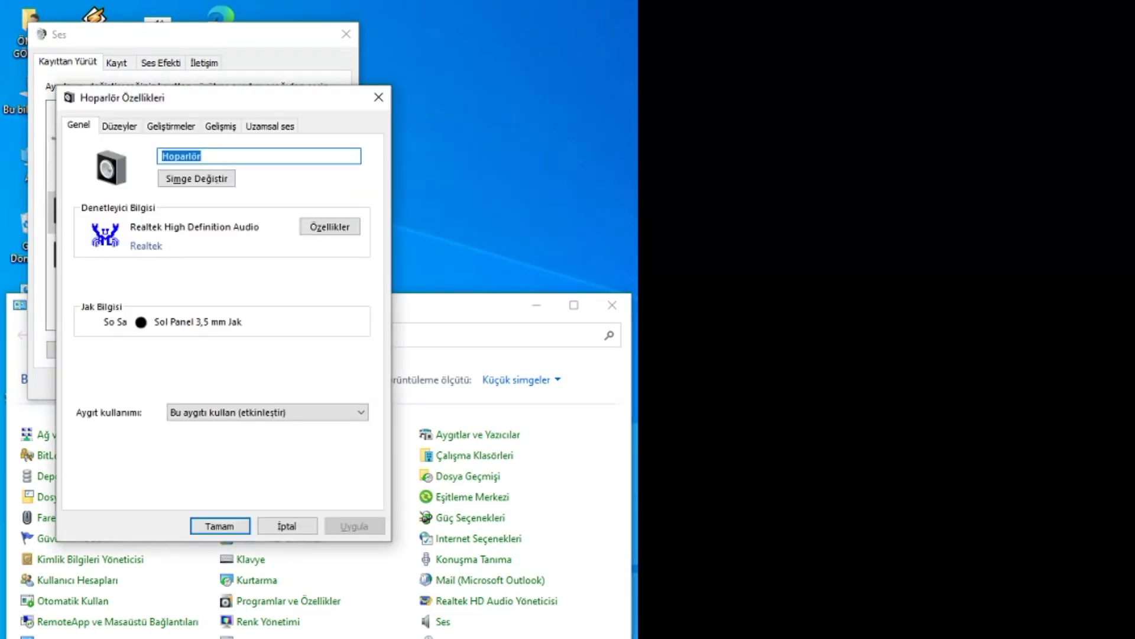
pyautogui.hotkey('ctrl', 'Tab')
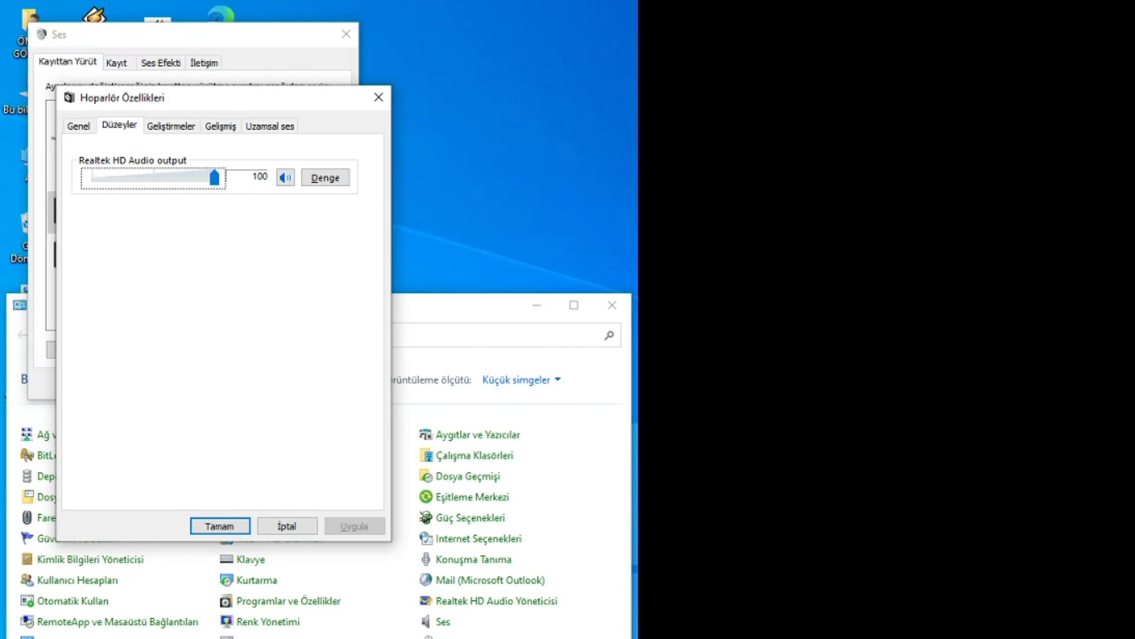
pyautogui.hotkey('ctrl', 'Tab')
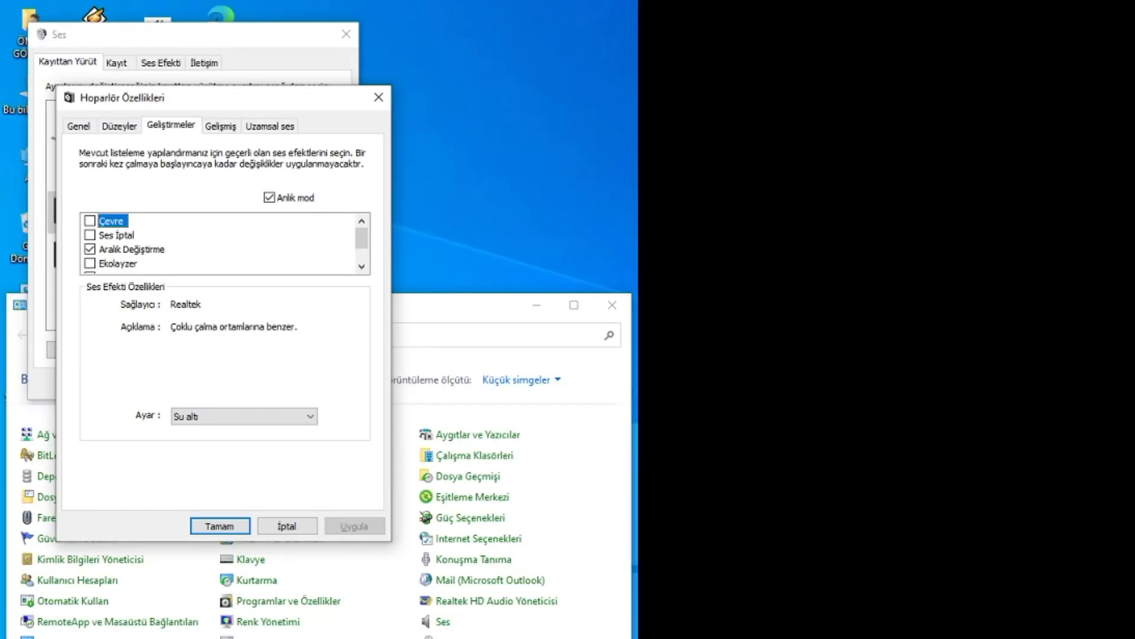
# - Enable the environment effect (Çevre) and audition its presets one after another
pyautogui.press('Down')
pyautogui.press('Up')
pyautogui.press('Tab')
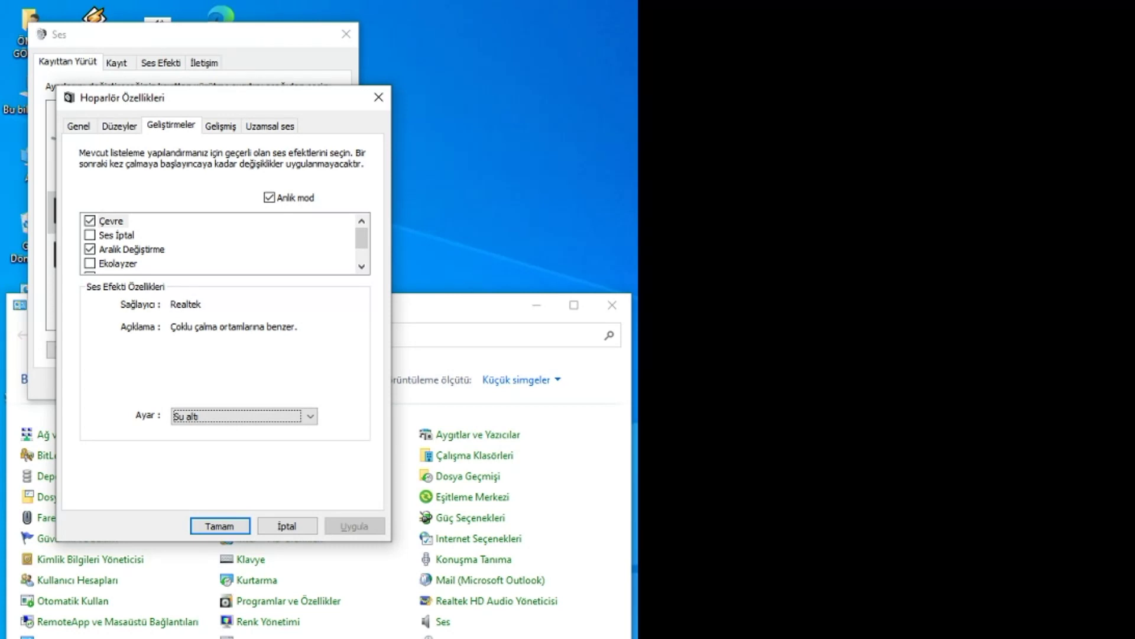
pyautogui.press('Home')
pyautogui.press('Down')
pyautogui.press('Down')
pyautogui.press('Down')
pyautogui.press('Down')
pyautogui.press('Down')
pyautogui.press('Down')
pyautogui.press('Down')
pyautogui.press('Down')
pyautogui.press('Tab')
# - Set the environment effect's (Çevre) preset to <Yok> so that the effect is off
pyautogui.hotkey('shift', 'Tab')
pyautogui.press('Down')
pyautogui.press('Down')
pyautogui.press('Home')
pyautogui.click(111, 221)
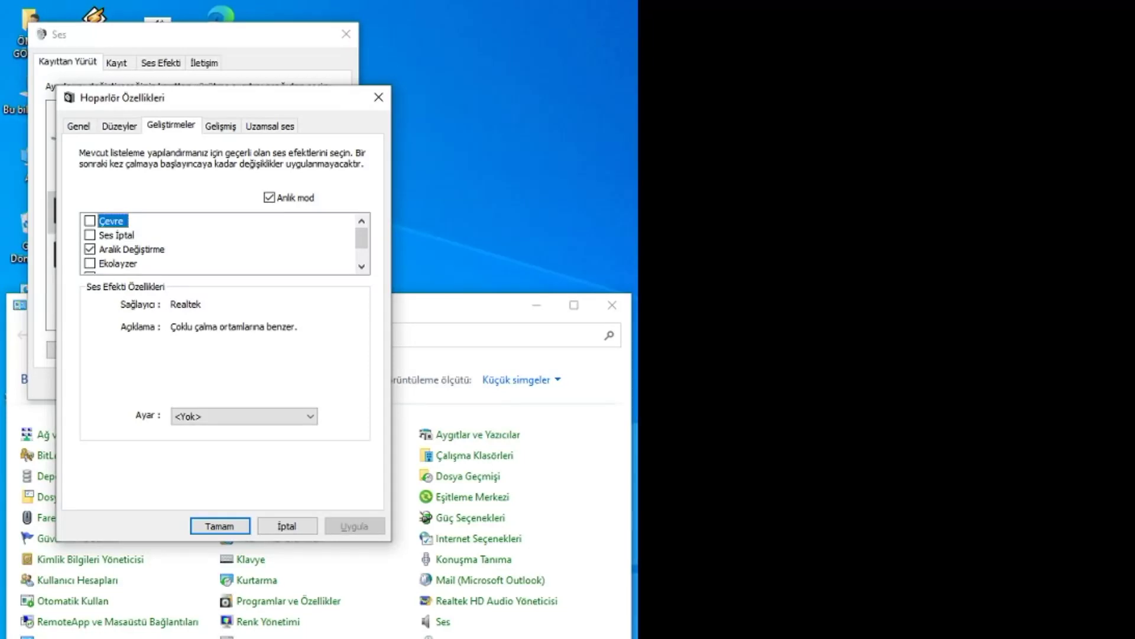
# - Try the voice cancellation effect (Ses İptal) by switching it on and back off
pyautogui.click(117, 235)
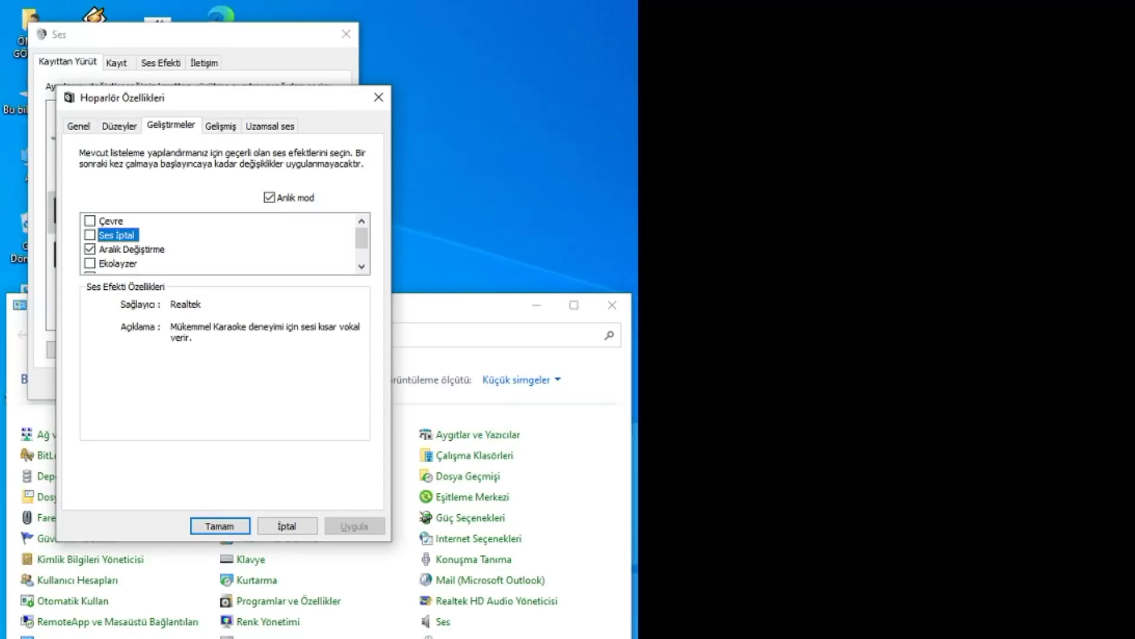
pyautogui.press('space')
pyautogui.press('Tab')
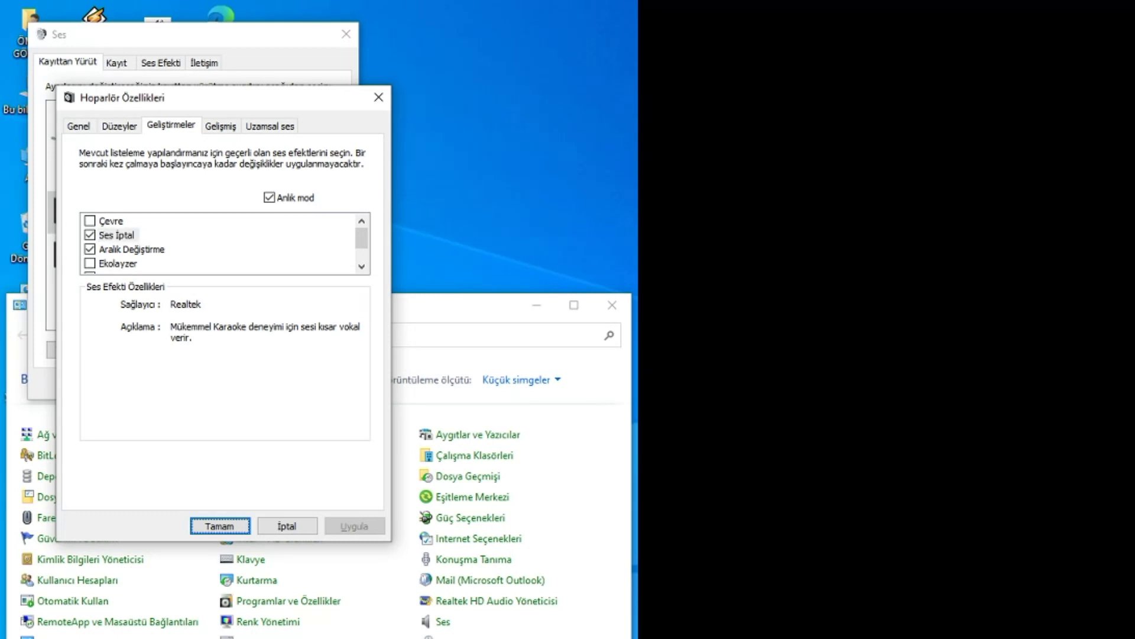
pyautogui.hotkey('shift', 'Tab')
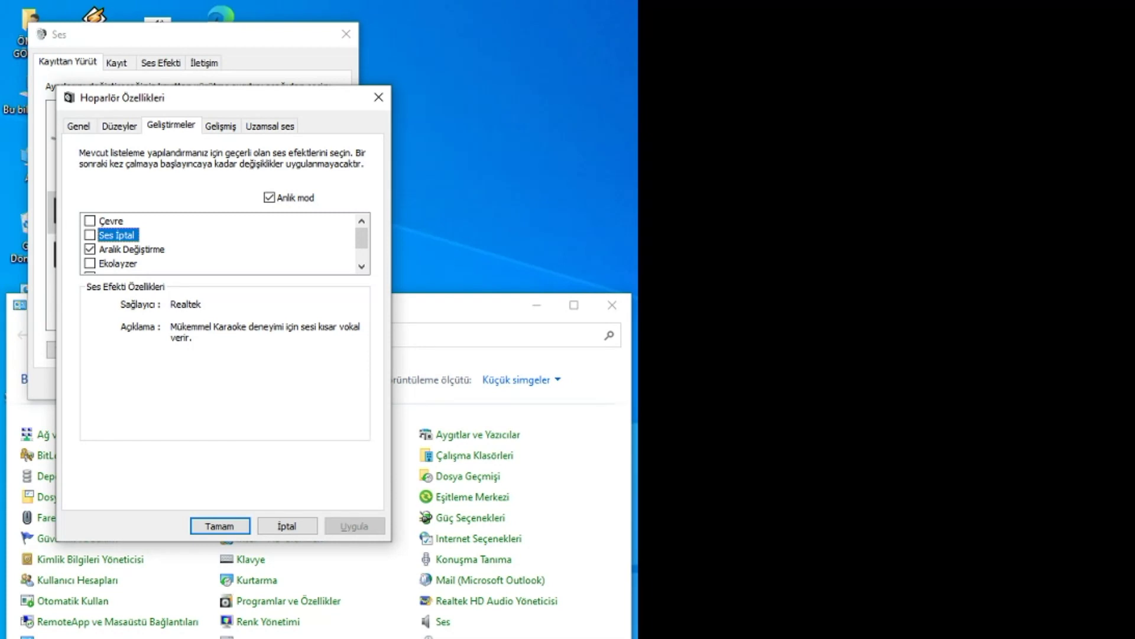
# - Set the pitch change effect (Aralık Değiştirme) to -4
pyautogui.press('Down')
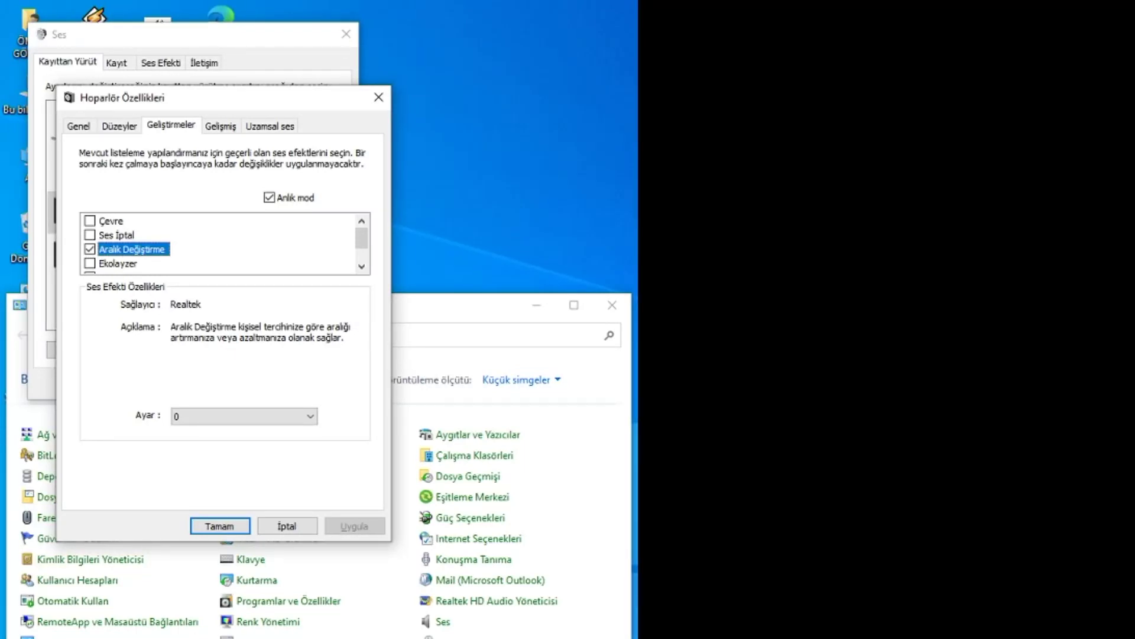
pyautogui.press('Tab')
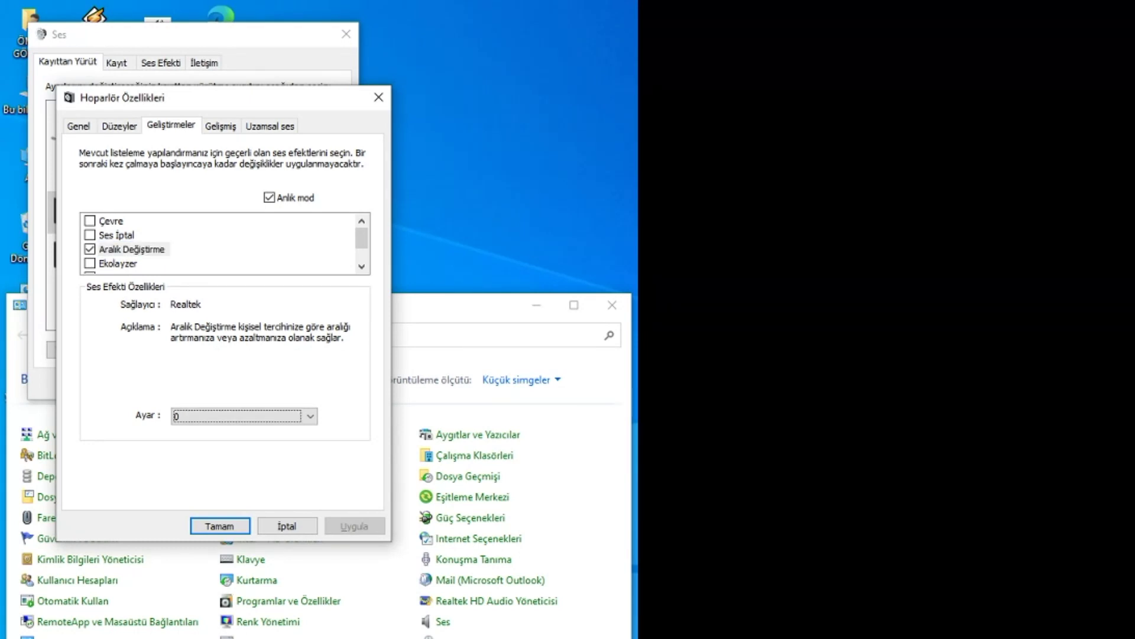
pyautogui.press('Up')
pyautogui.press('Up')
pyautogui.press('Tab')
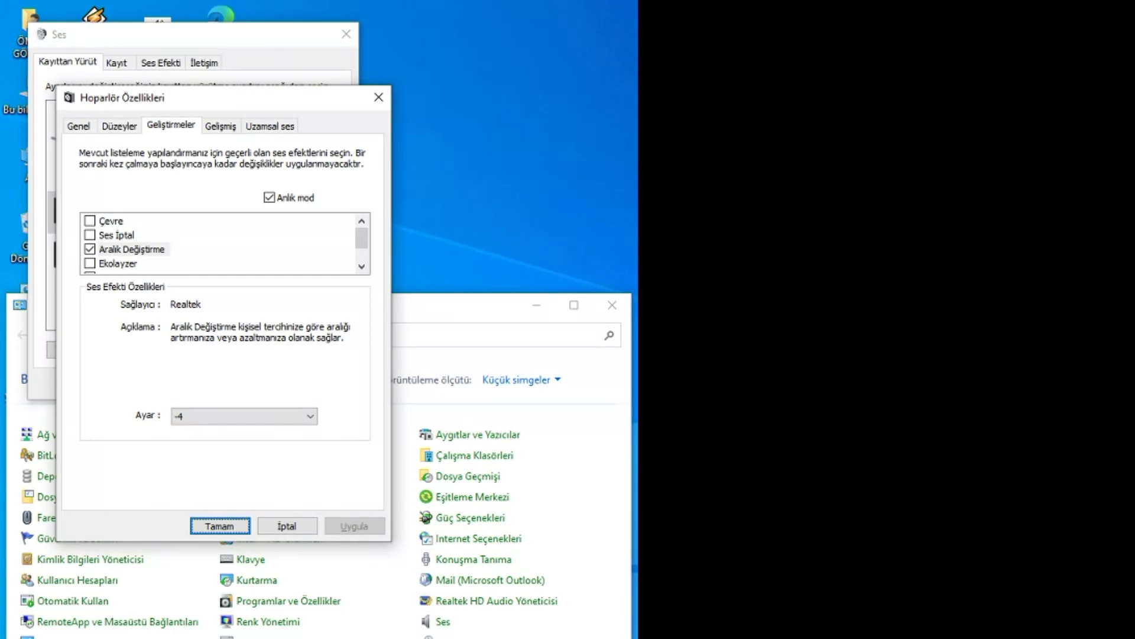
# - Set the pitch change effect (Aralık Değiştirme) to +3
pyautogui.hotkey('shift', 'Tab')
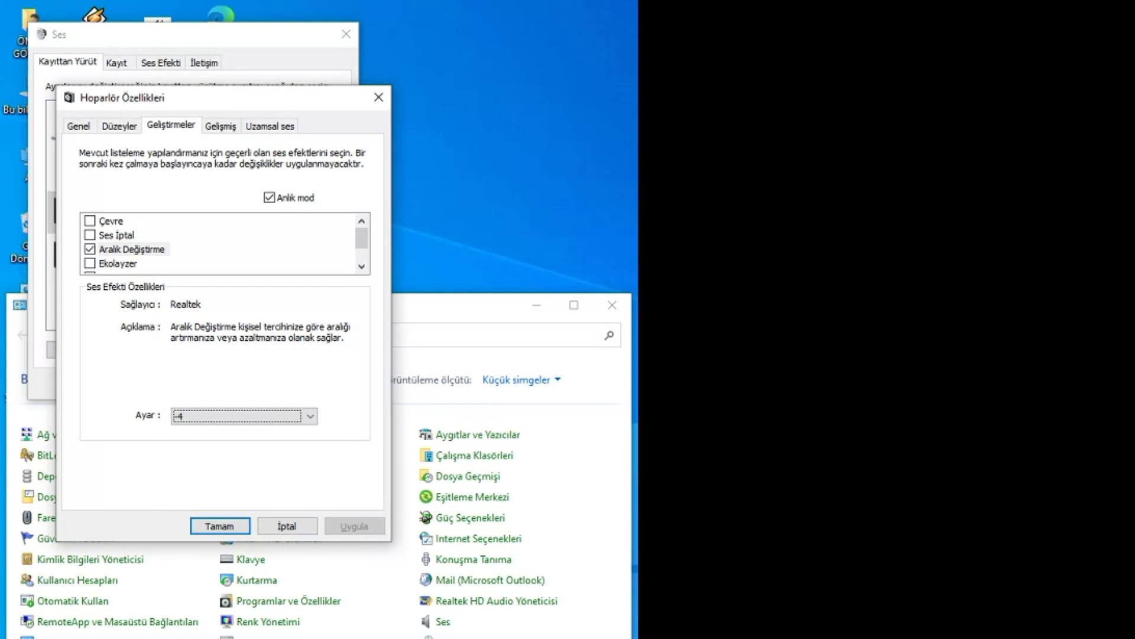
pyautogui.press('End')
pyautogui.press('Tab')
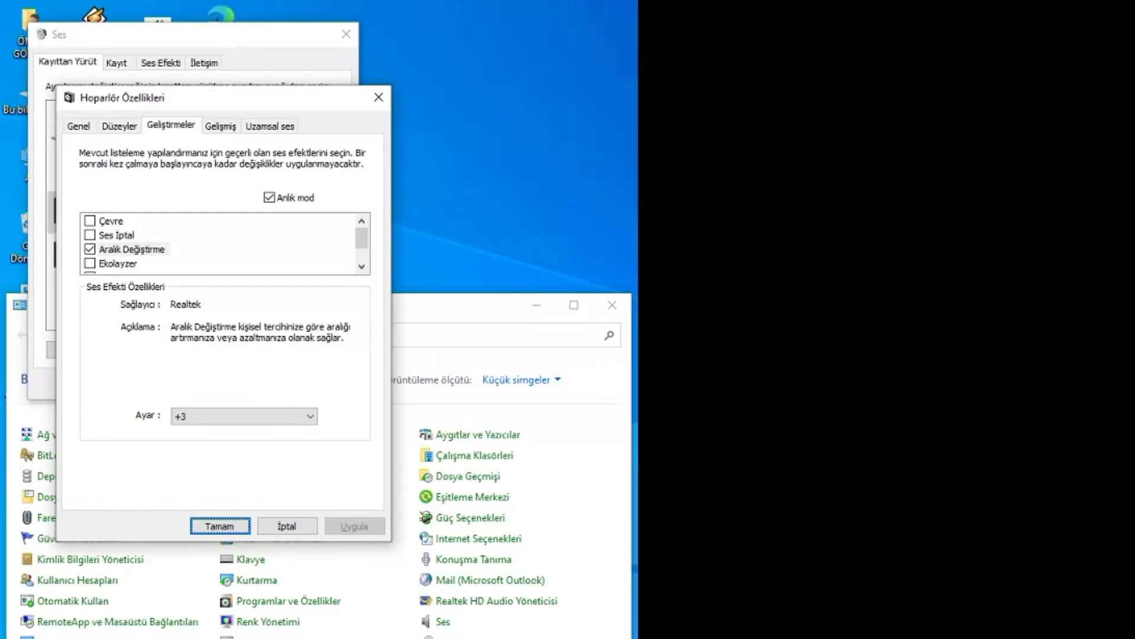
# - Return the pitch change effect (Aralık Değiştirme) to 0
pyautogui.hotkey('shift', 'Tab')
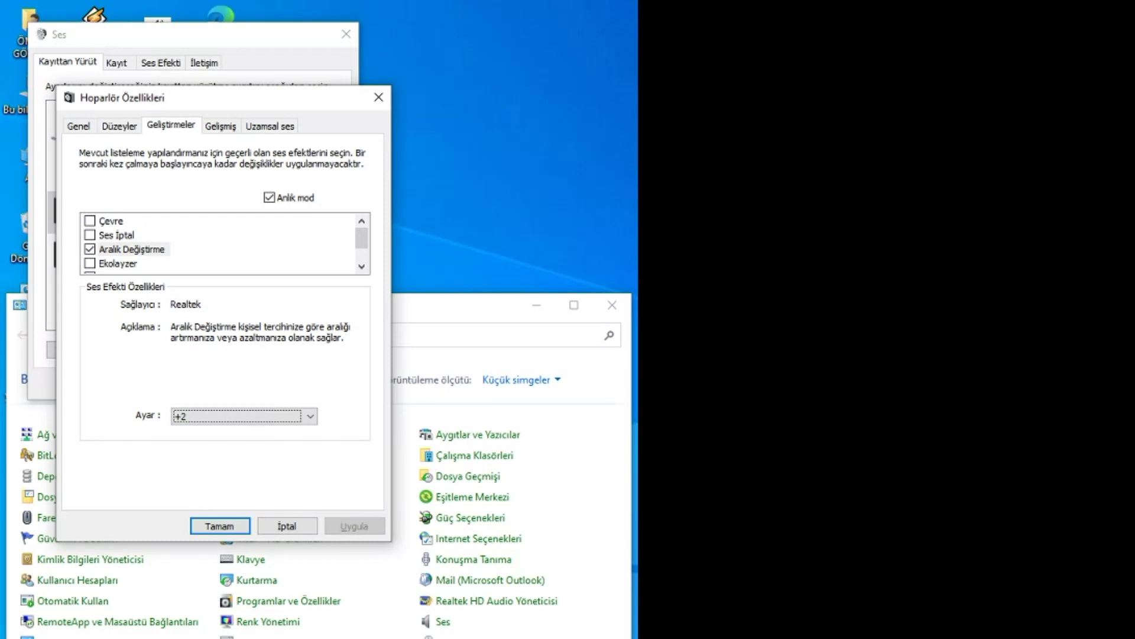
pyautogui.press('Up')
pyautogui.hotkey('shift', 'Tab')
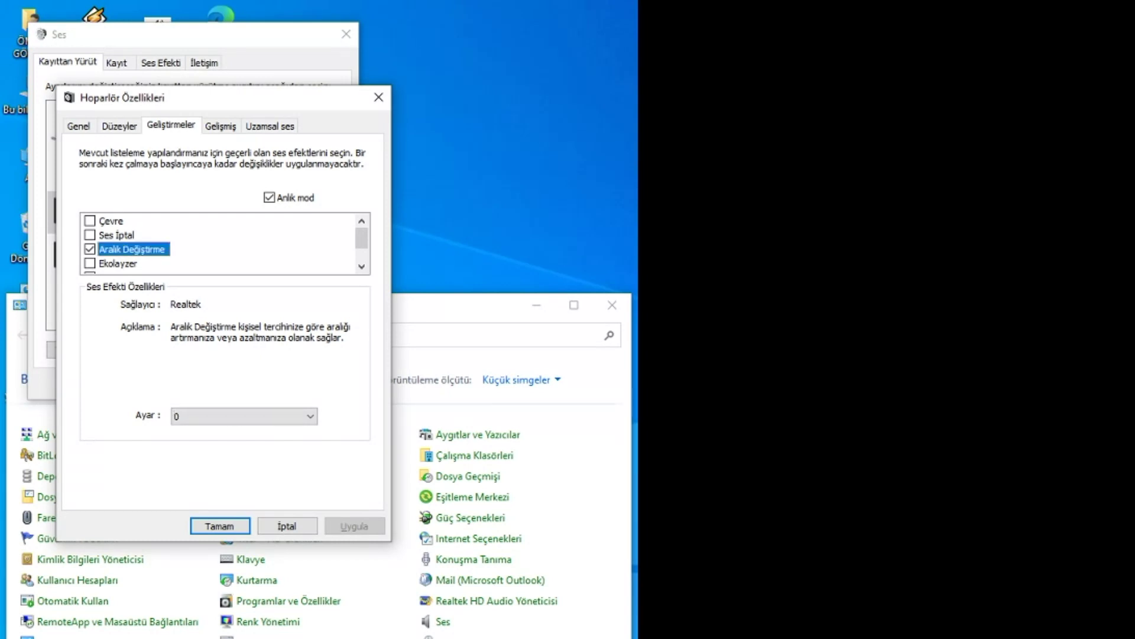
# - Try the equalizer effect (Ekolayzer), stepping through its presets up to Güçlü
pyautogui.press('Down')
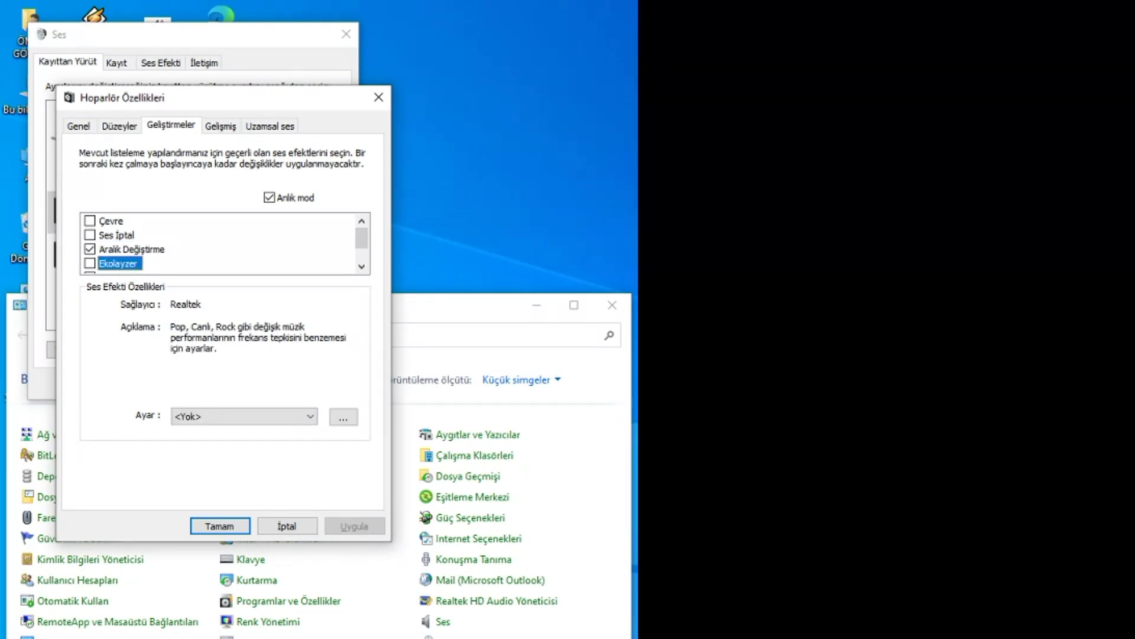
pyautogui.press('space')
pyautogui.press('space')
pyautogui.press('Tab')
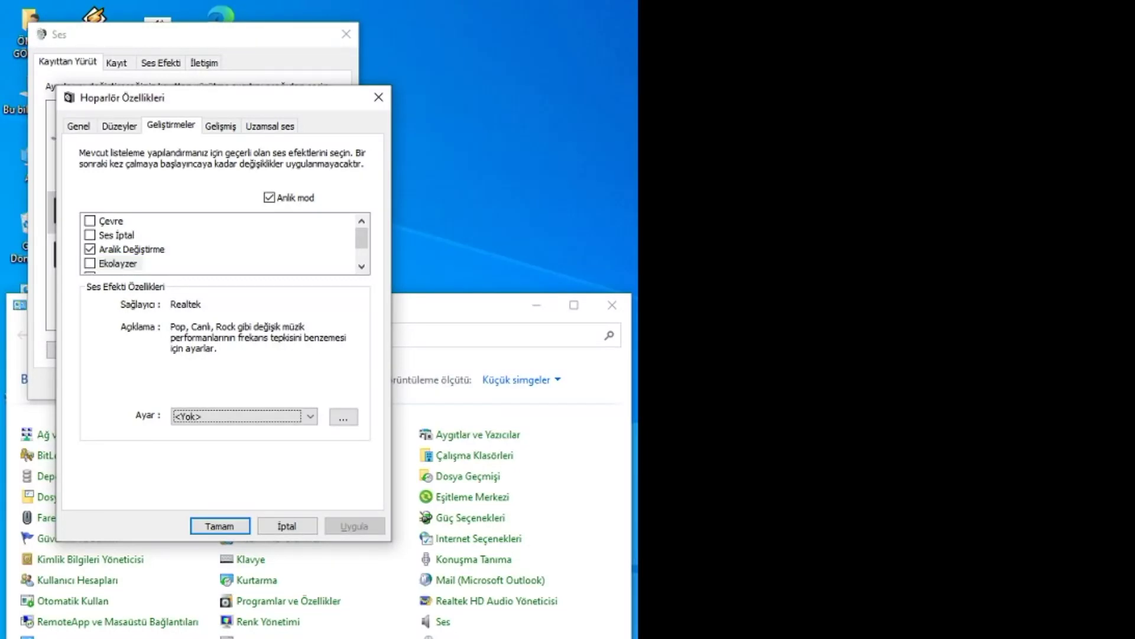
pyautogui.press('Down')
pyautogui.press('Down')
pyautogui.press('Up')
pyautogui.press('Down')
pyautogui.press('Down')
pyautogui.press('b')
pyautogui.press('Down')
pyautogui.press('Down')
pyautogui.press('Down')
pyautogui.press('Tab')
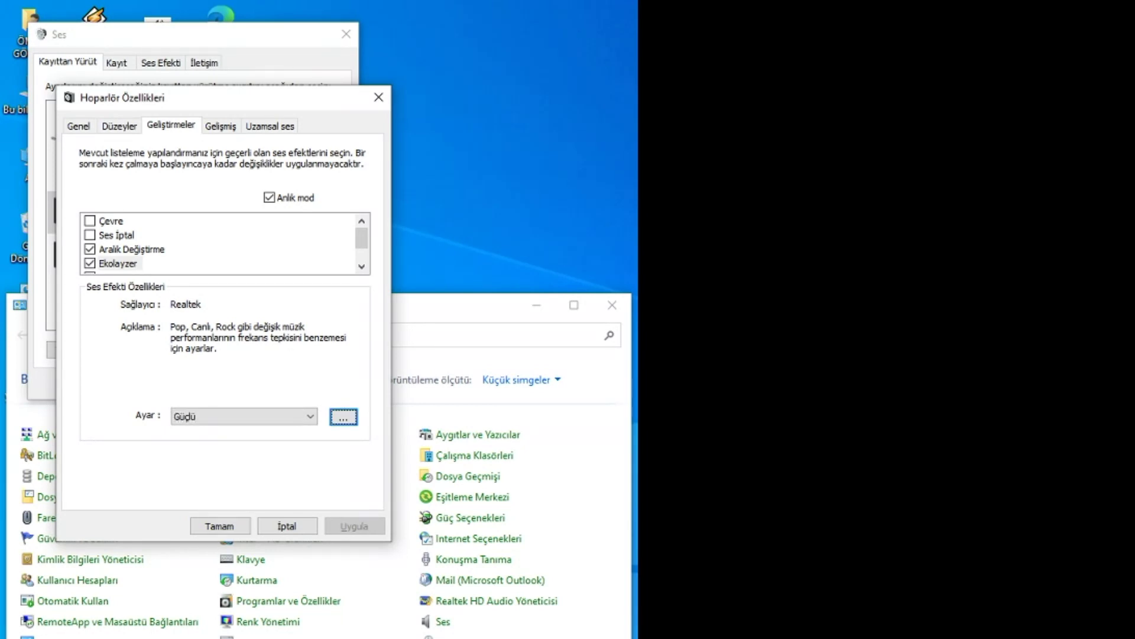
pyautogui.hotkey('shift', 'Tab')
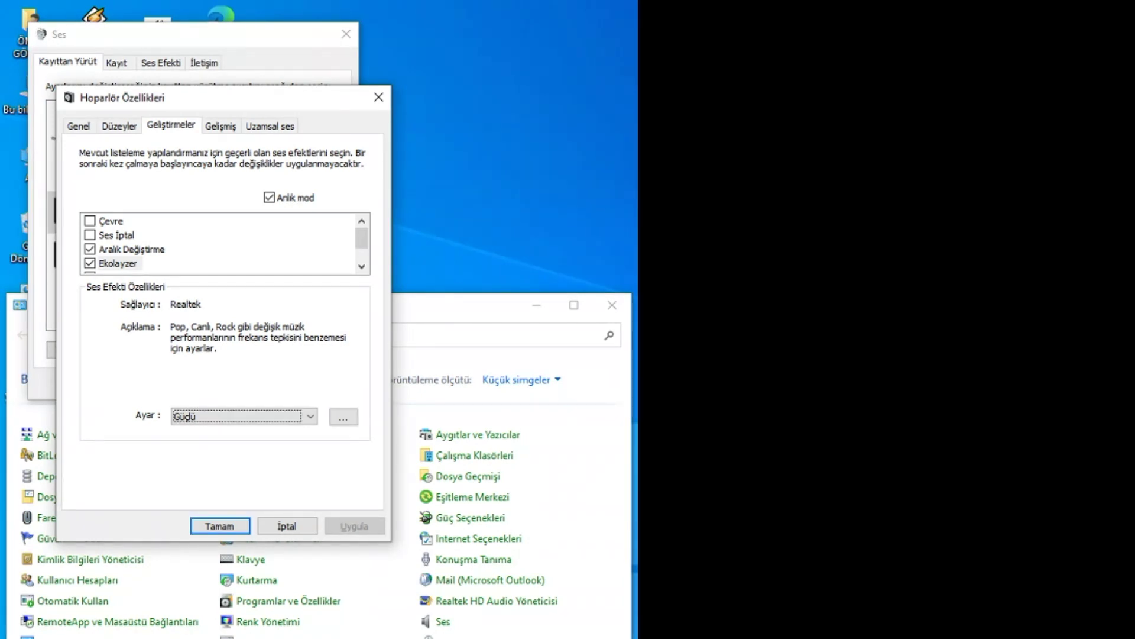
# - Audition the remaining equalizer presets and reset the equalizer (Ekolayzer) to <Yok>
pyautogui.press('Down')
pyautogui.press('Down')
pyautogui.press('Down')
pyautogui.press('Down')
pyautogui.press('Home')
pyautogui.hotkey('shift', 'Tab')
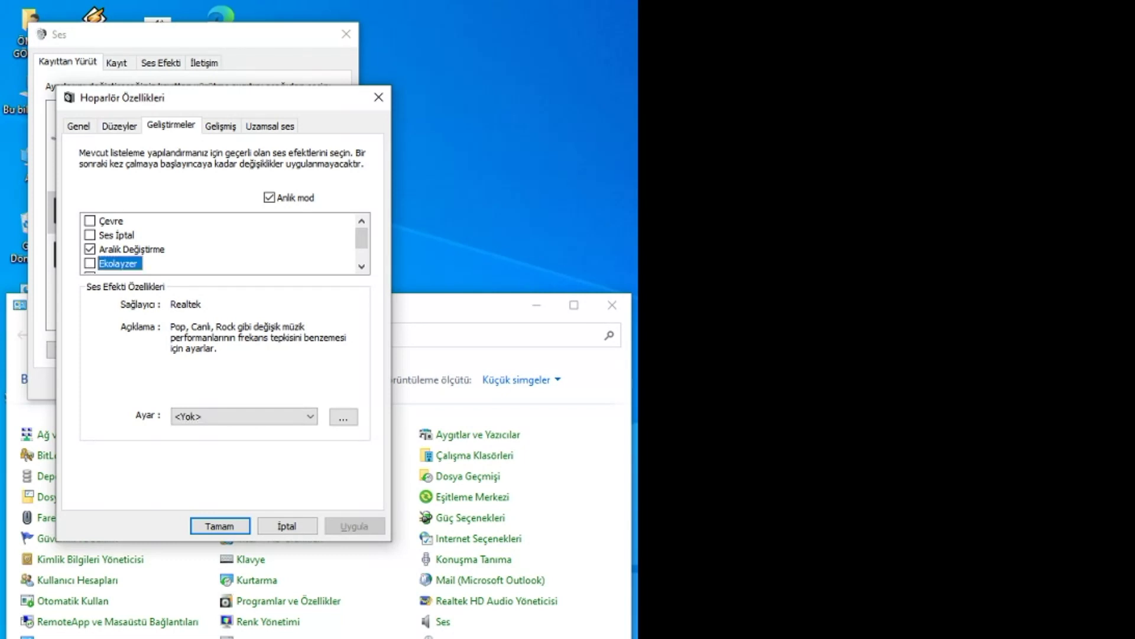
# - Try the headphone virtualization effect (Kulaklık Sanallaştırma) by switching it on and back off
pyautogui.press('Down')
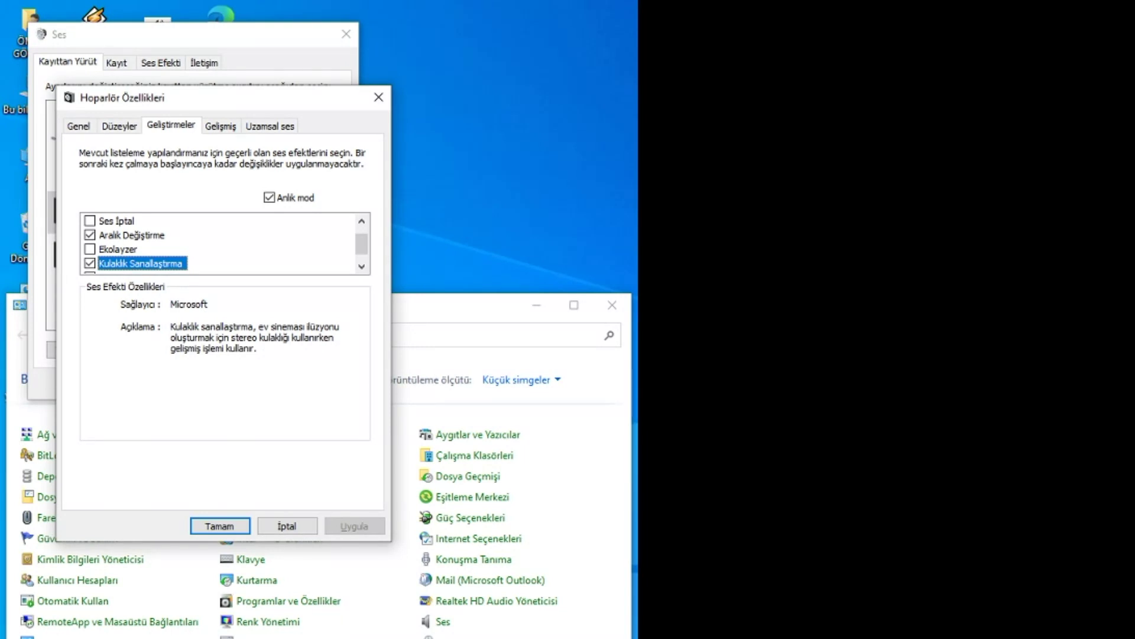
pyautogui.press('Tab')
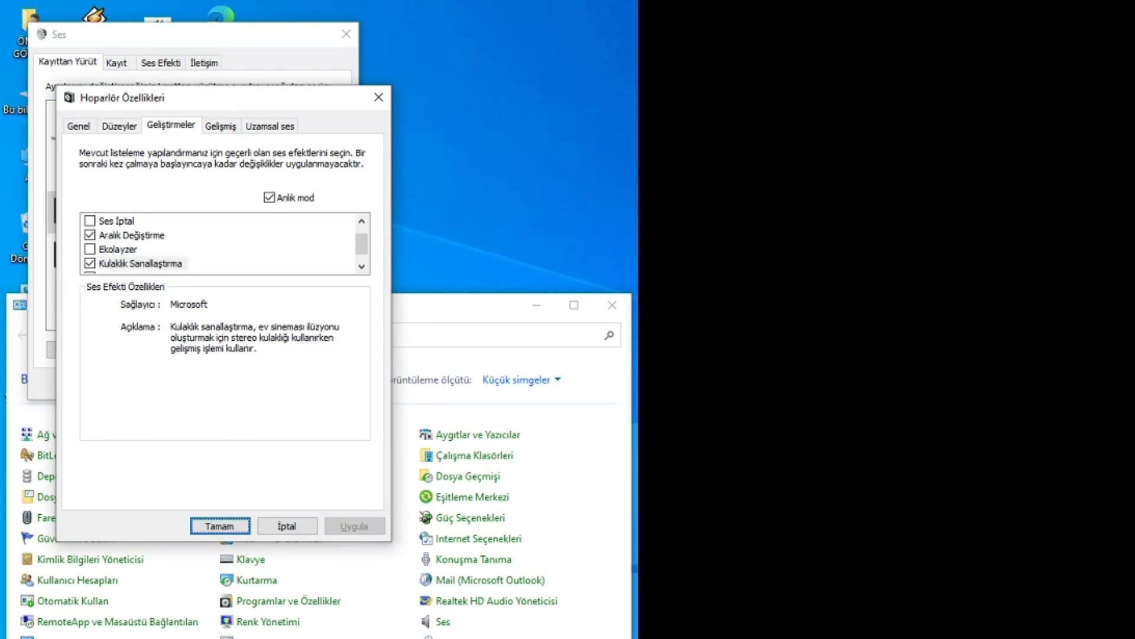
pyautogui.hotkey('shift', 'Tab')
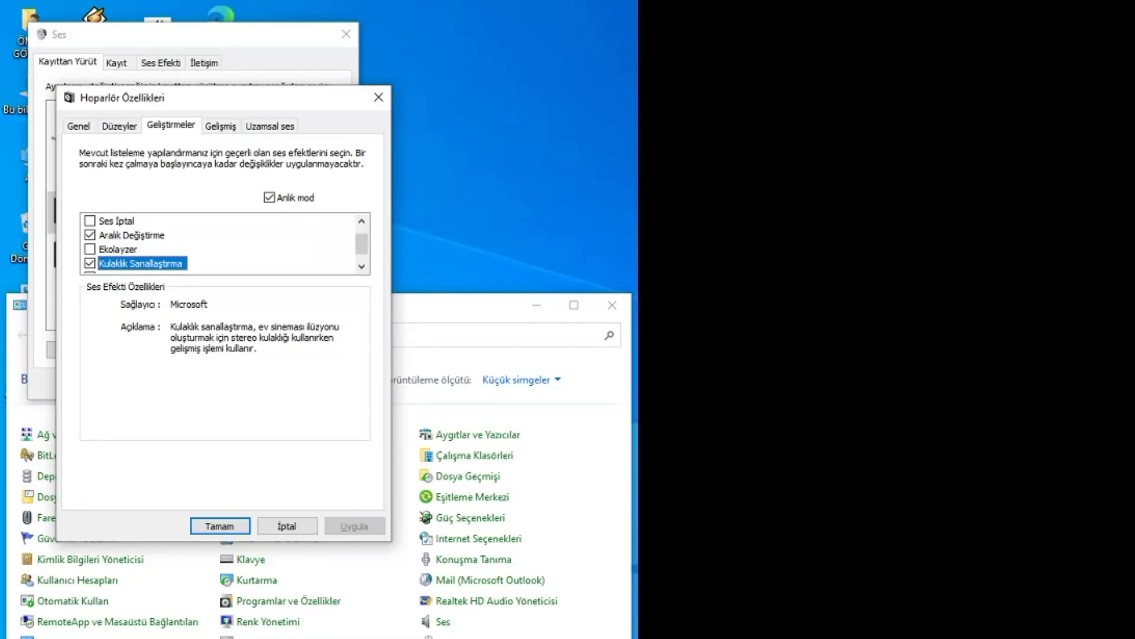
# - Try out the loudness equalization effect (Gürültü Dengeleme)
pyautogui.press('Down')
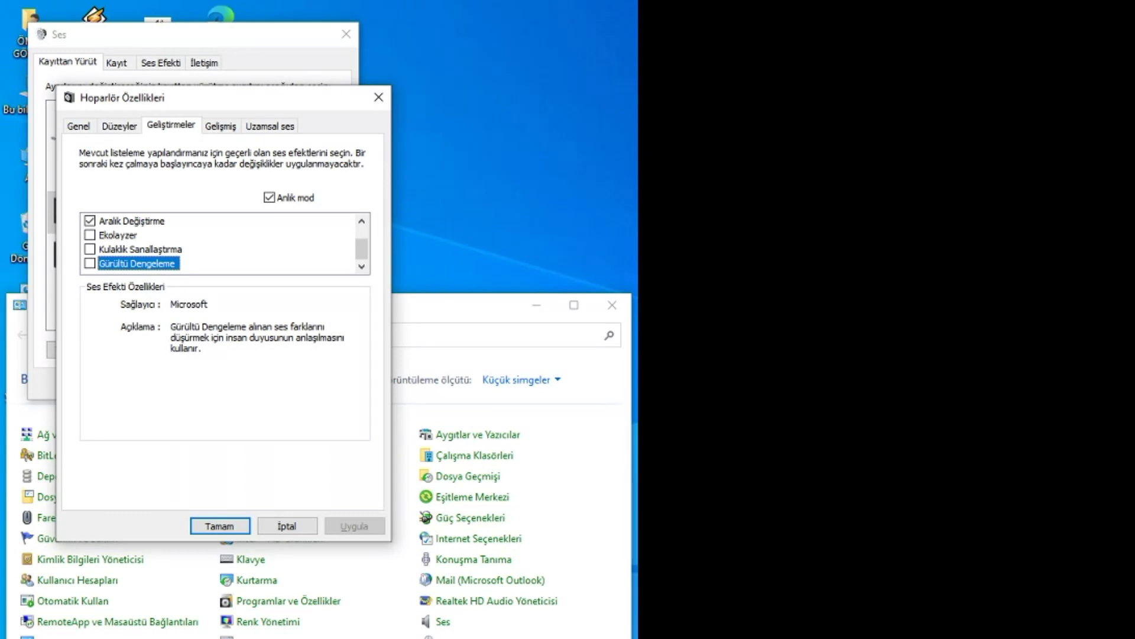
pyautogui.press('Tab')
pyautogui.hotkey('shift', 'Tab')
pyautogui.press('space')
# - Confirm the speaker properties, closing the sound settings, and switch to OBS Studio
pyautogui.press('Return')
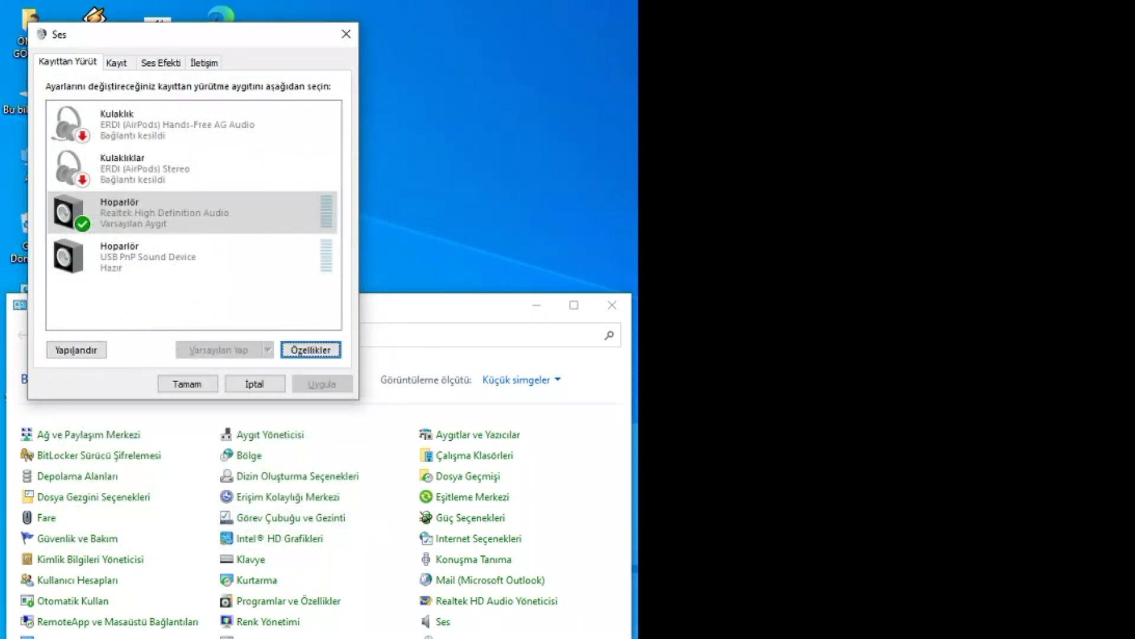
pyautogui.press('Escape')
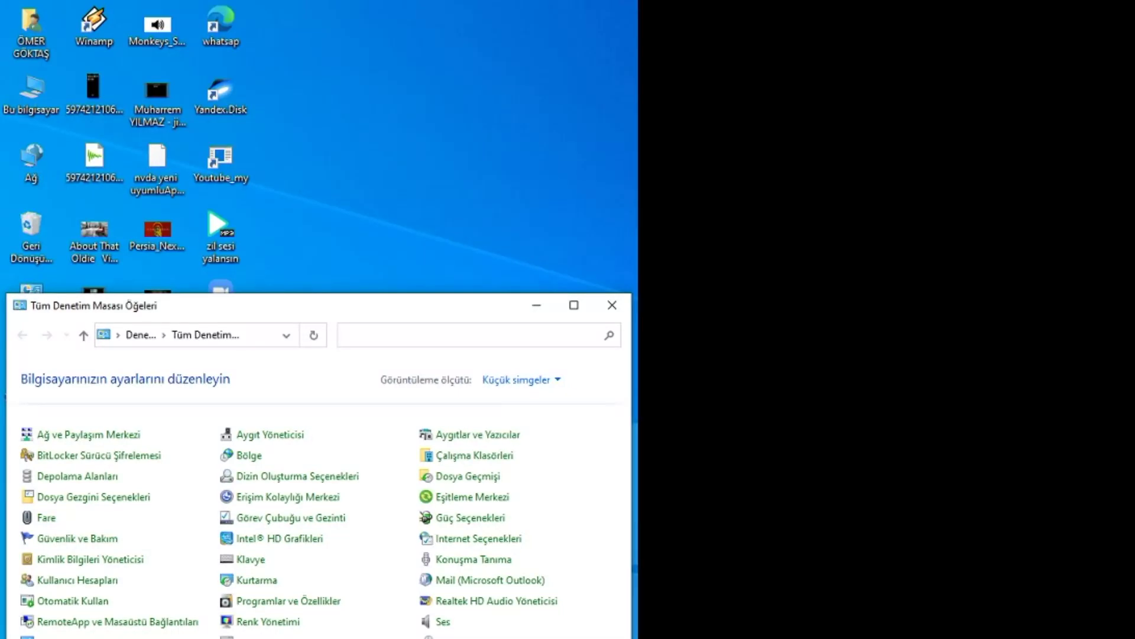
pyautogui.hotkey('alt', 'Tab')
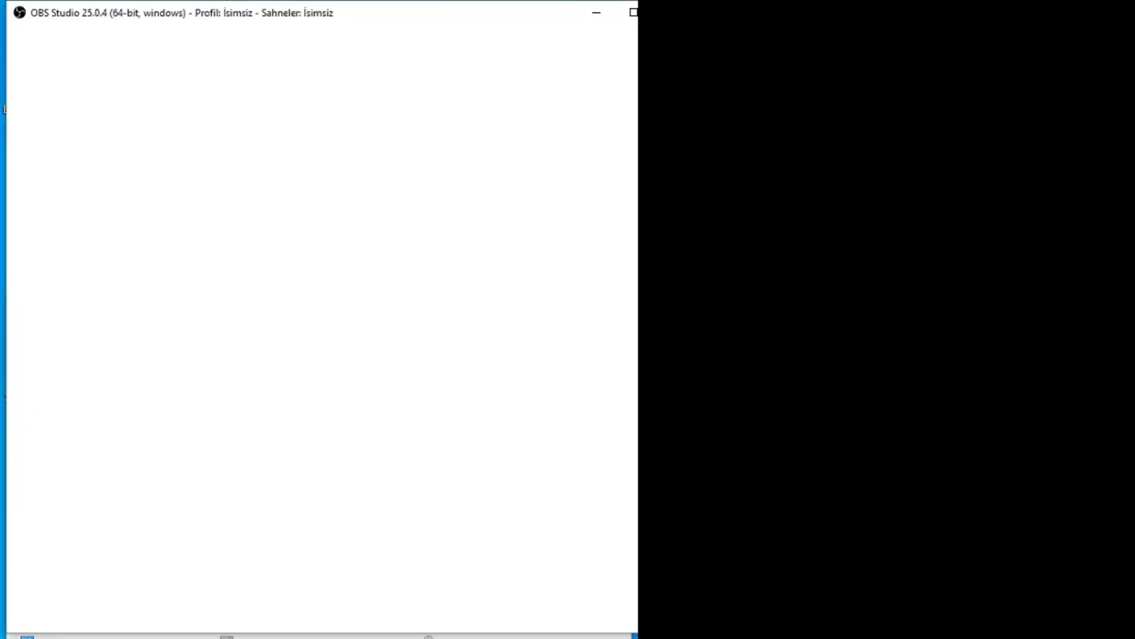